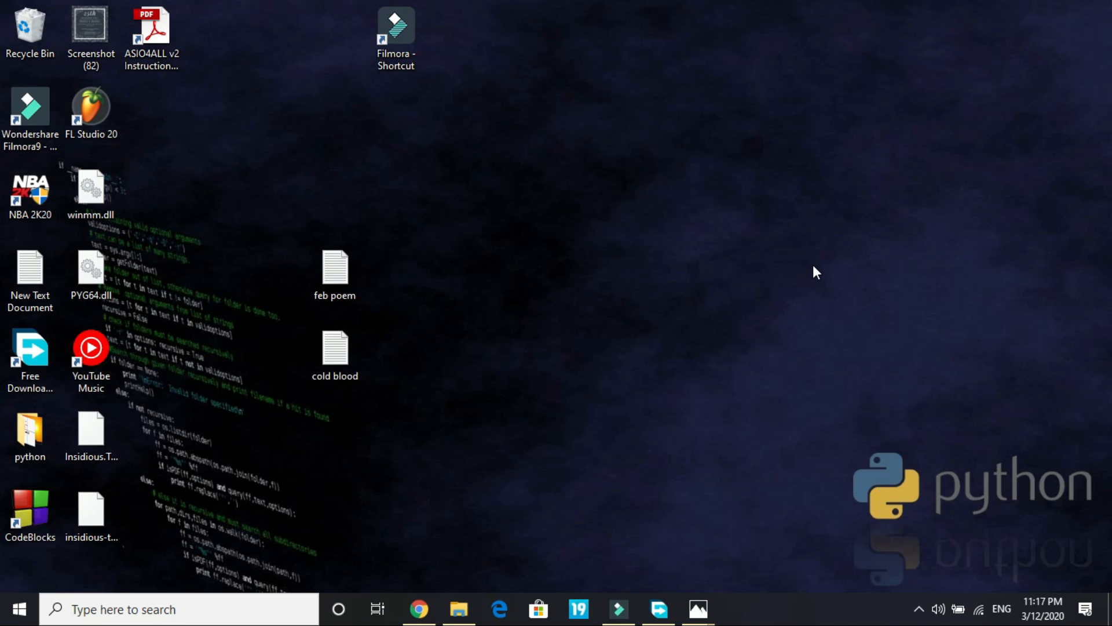
# - Launch Task Manager from the taskbar and jump to the Free Download Manager process details
pyautogui.rightClick(840, 618)
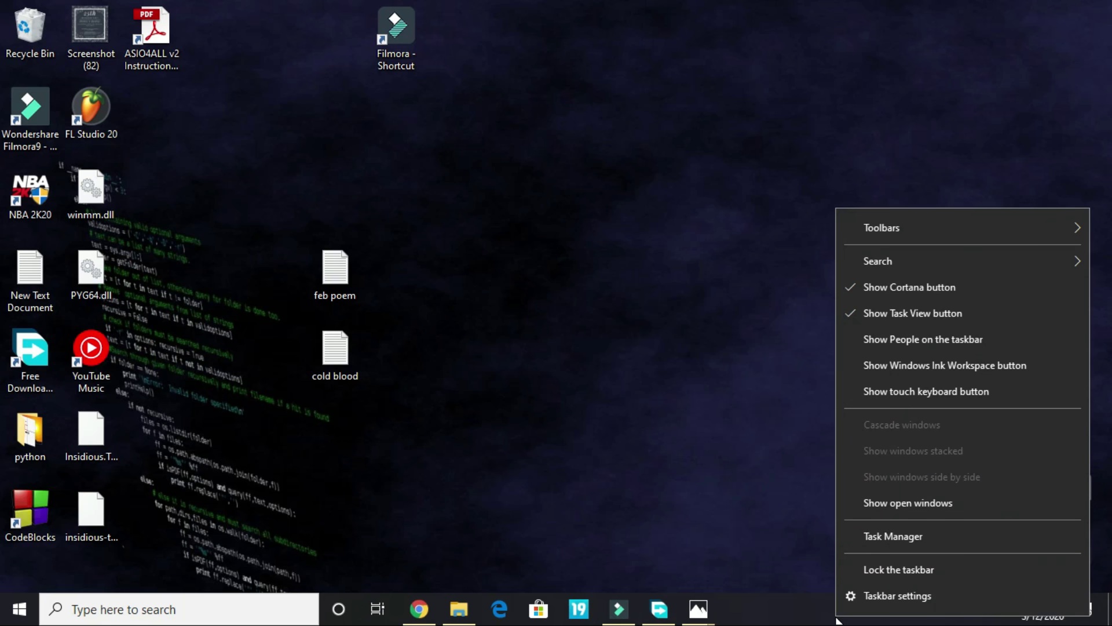
pyautogui.click(921, 542)
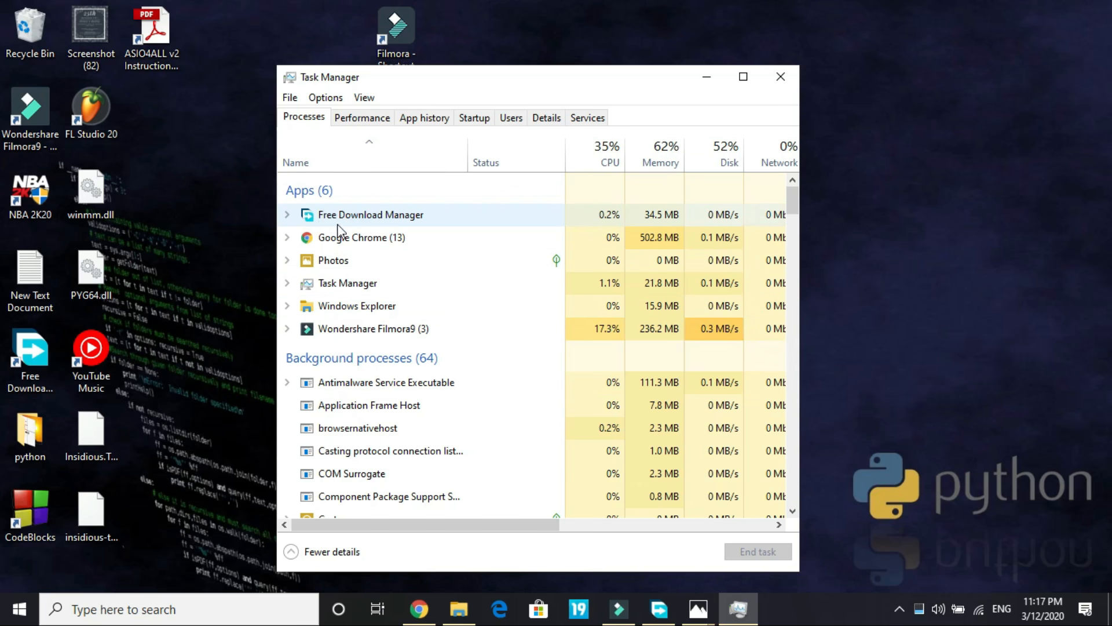
pyautogui.click(358, 221)
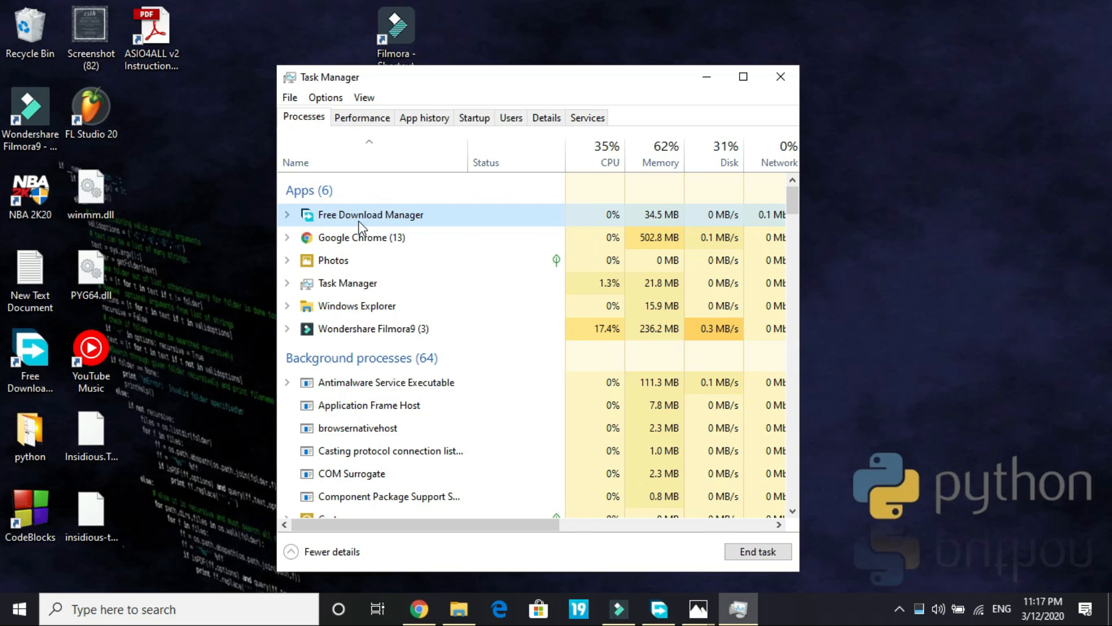
pyautogui.rightClick(359, 221)
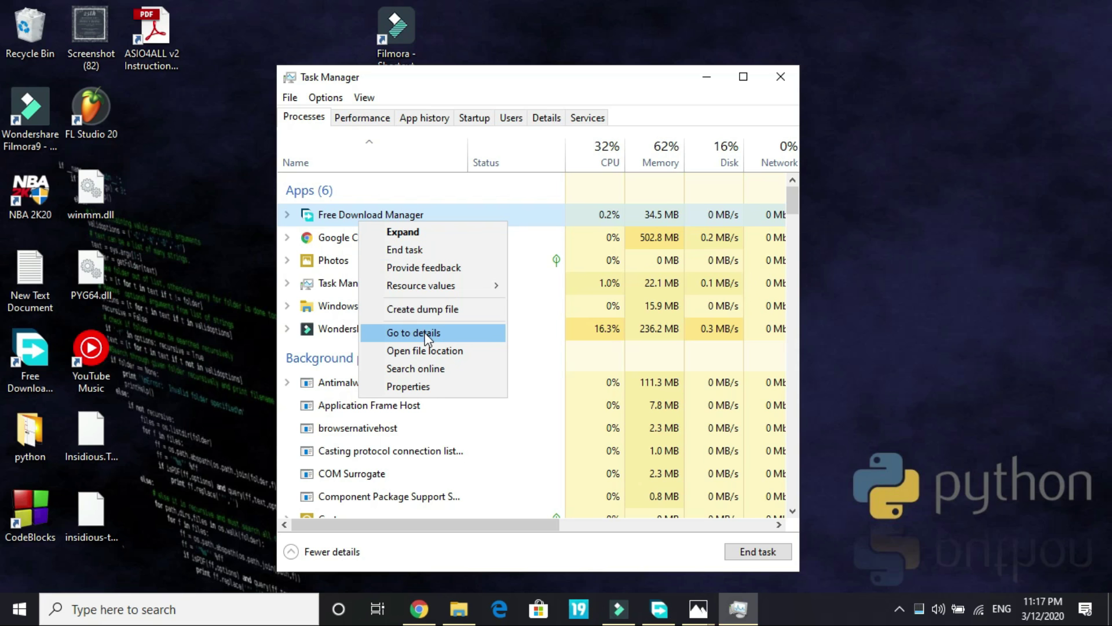
pyautogui.click(463, 331)
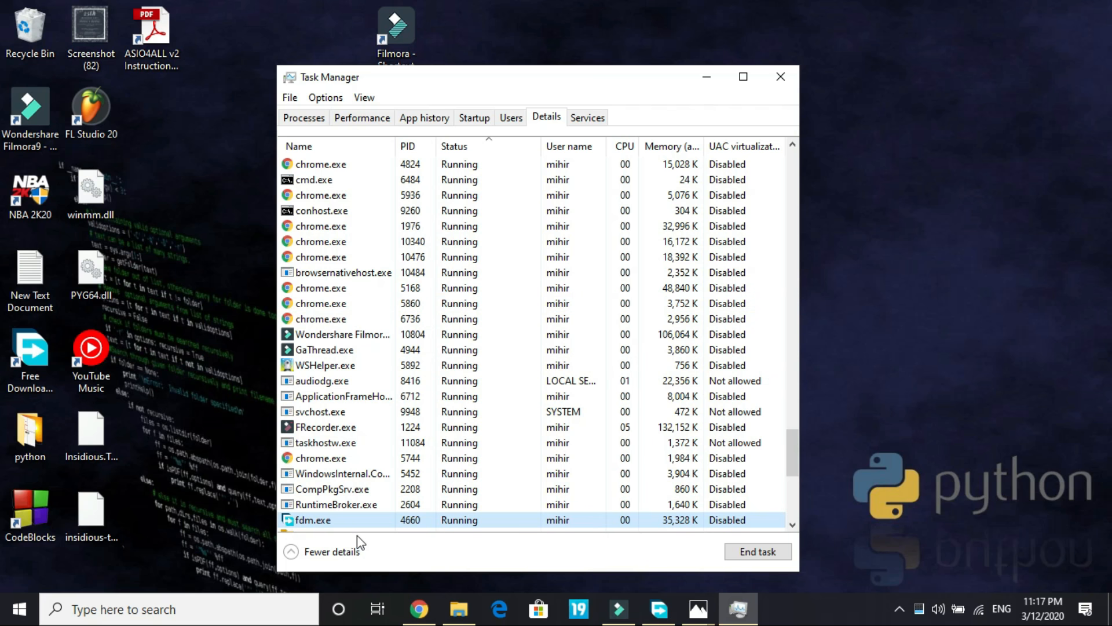
# - Set fdm.exe priority to High, confirm the change, and close Task Manager
pyautogui.rightClick(340, 519)
pyautogui.moveTo(388, 352)
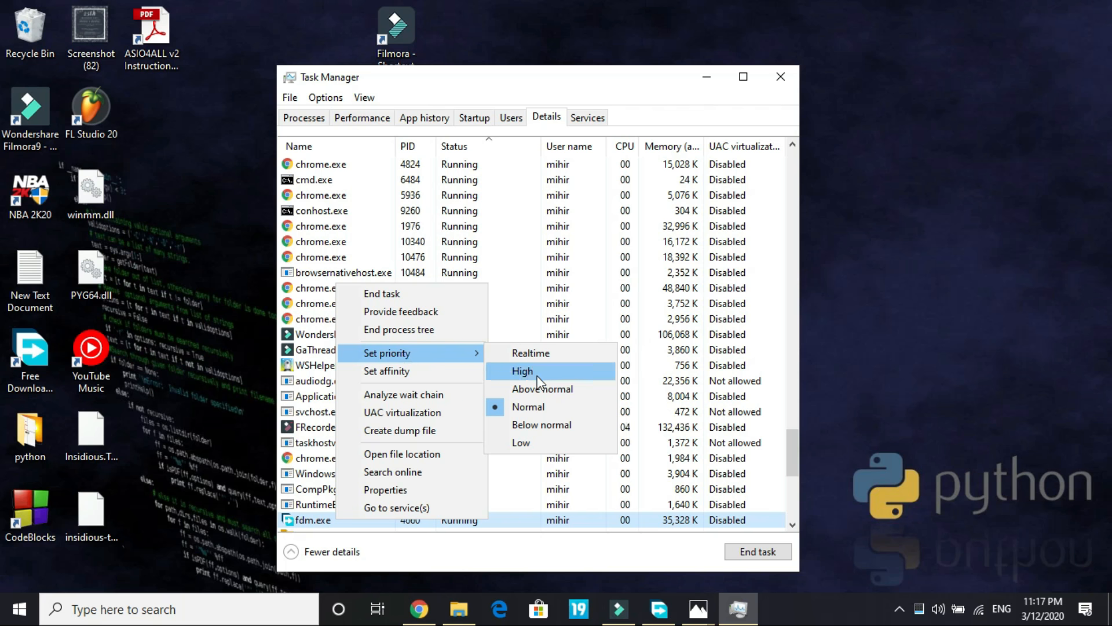
pyautogui.click(538, 371)
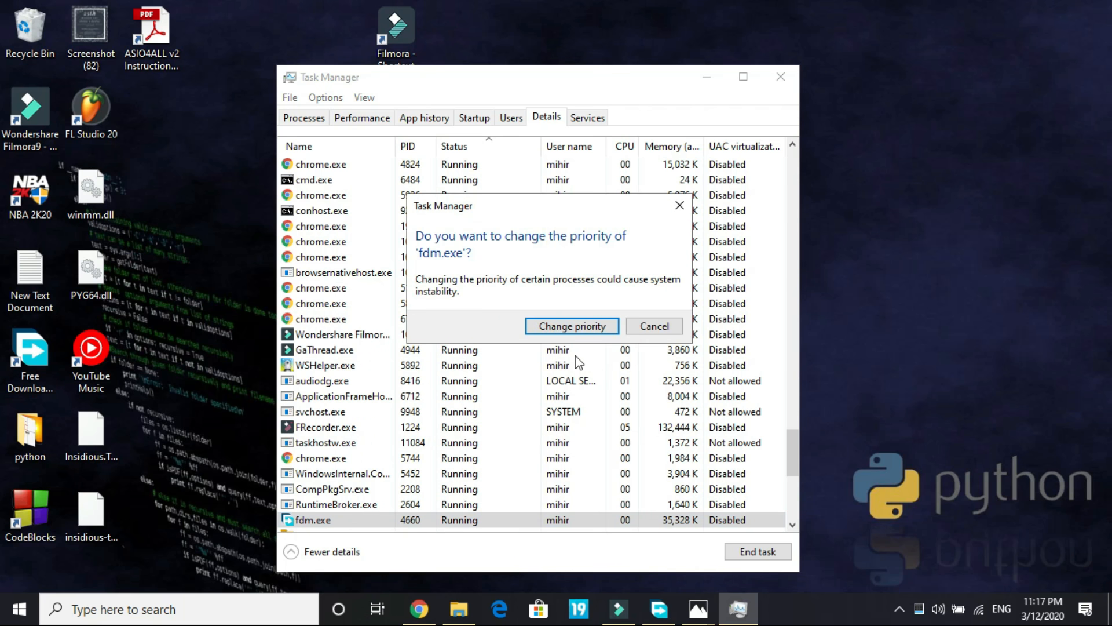
pyautogui.click(572, 326)
pyautogui.click(780, 77)
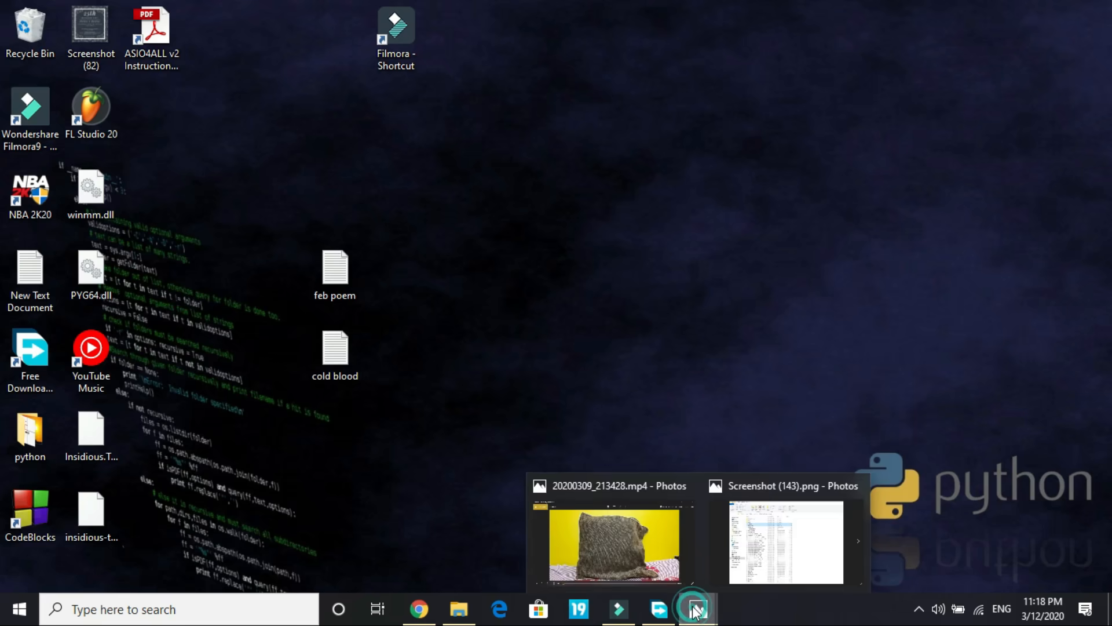
pyautogui.click(748, 515)
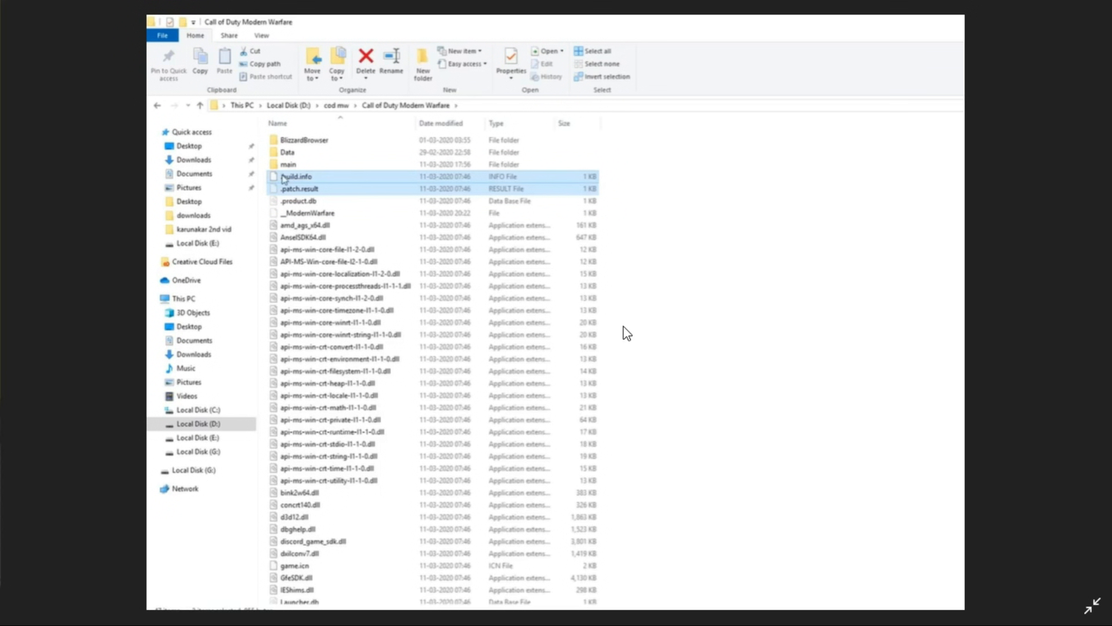
pyautogui.scroll(1, 624, 333)
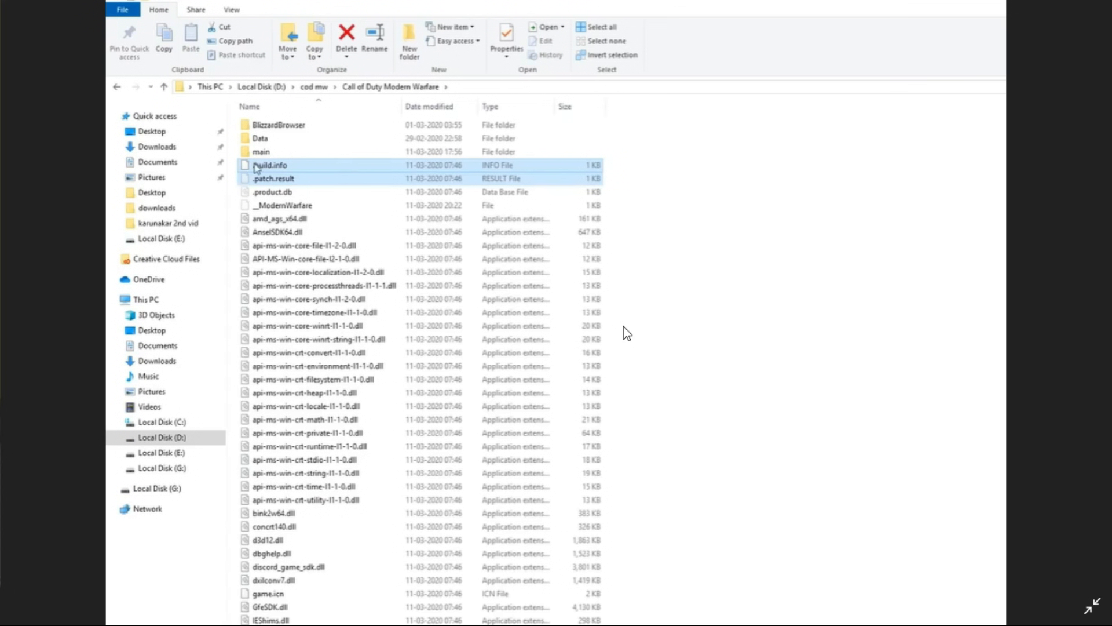
pyautogui.scroll(-1, 566, 190)
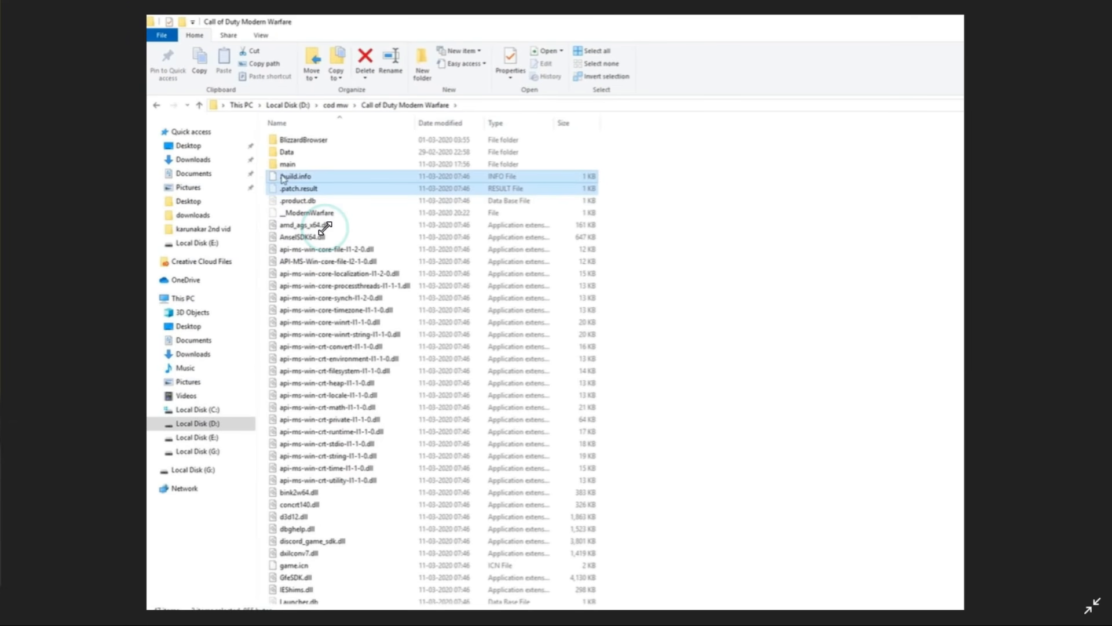
pyautogui.hotkey('shift', 'End')
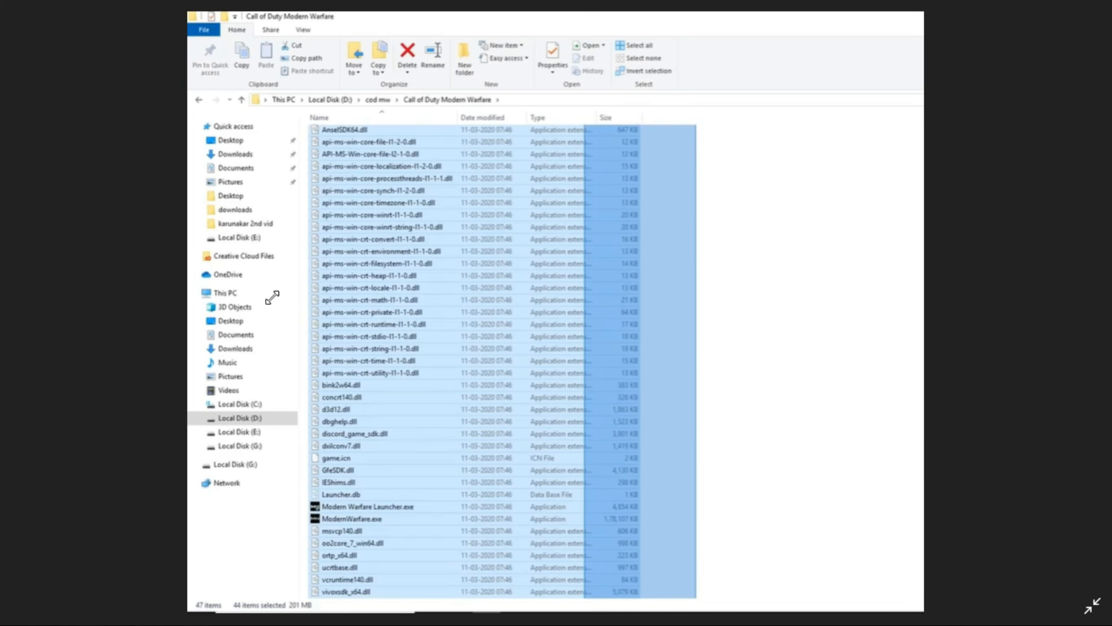
pyautogui.hotkey('shift', 'Delete')
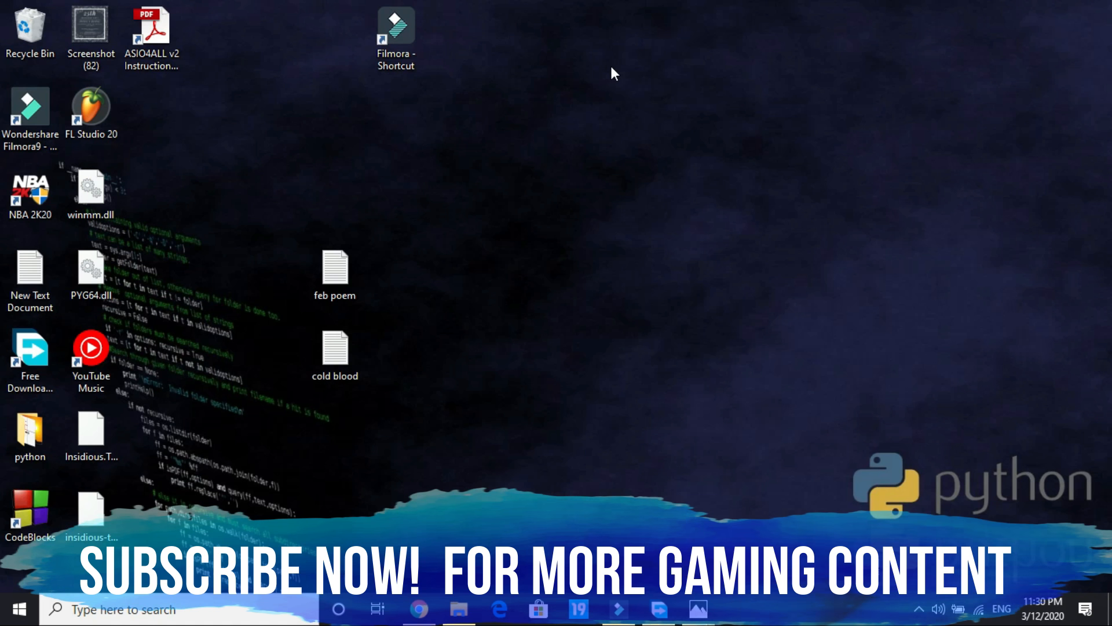
# - Bring up the Reddit crash thread and highlight step 1's Settings > General > In-Game Overlay > Disabled path
pyautogui.click(419, 609)
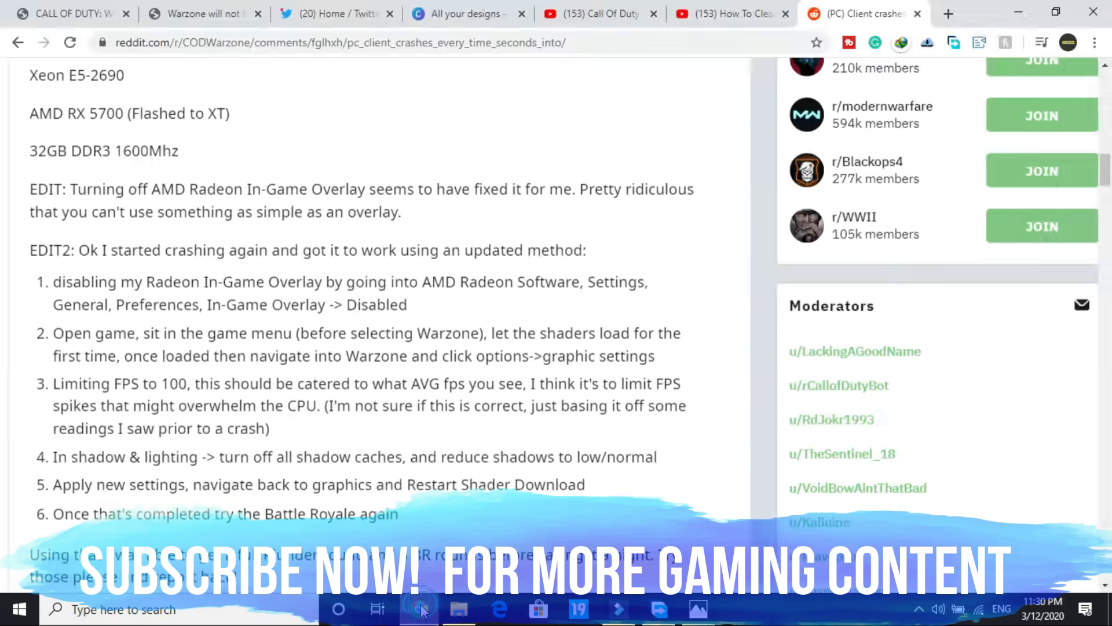
pyautogui.scroll(2, 379, 375)
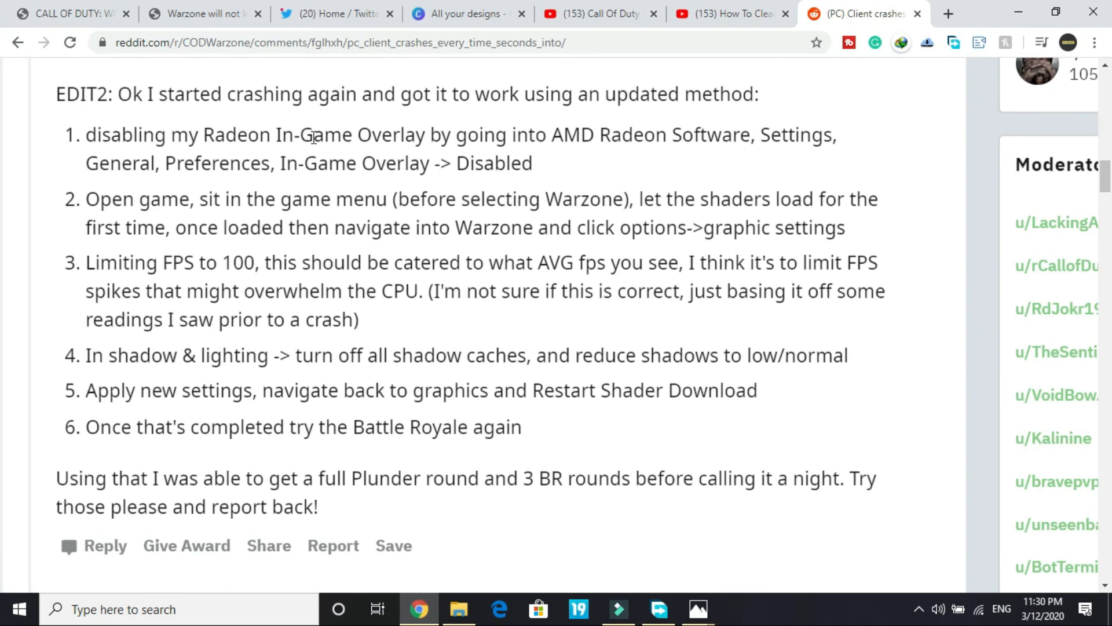
pyautogui.moveTo(293, 135); pyautogui.dragTo(659, 145)
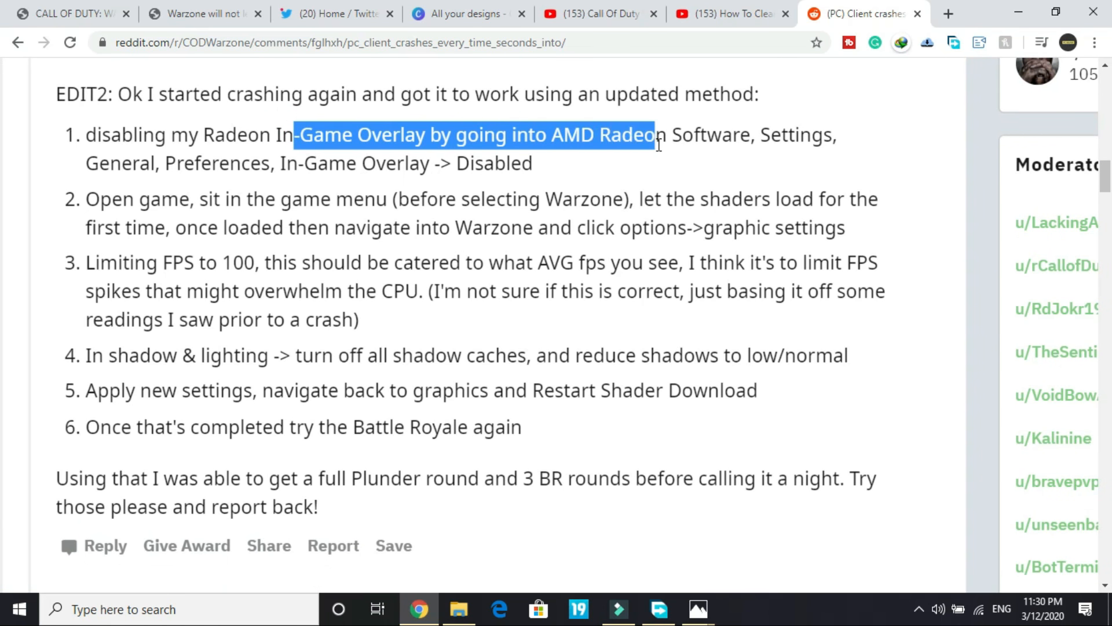
pyautogui.doubleClick(762, 132)
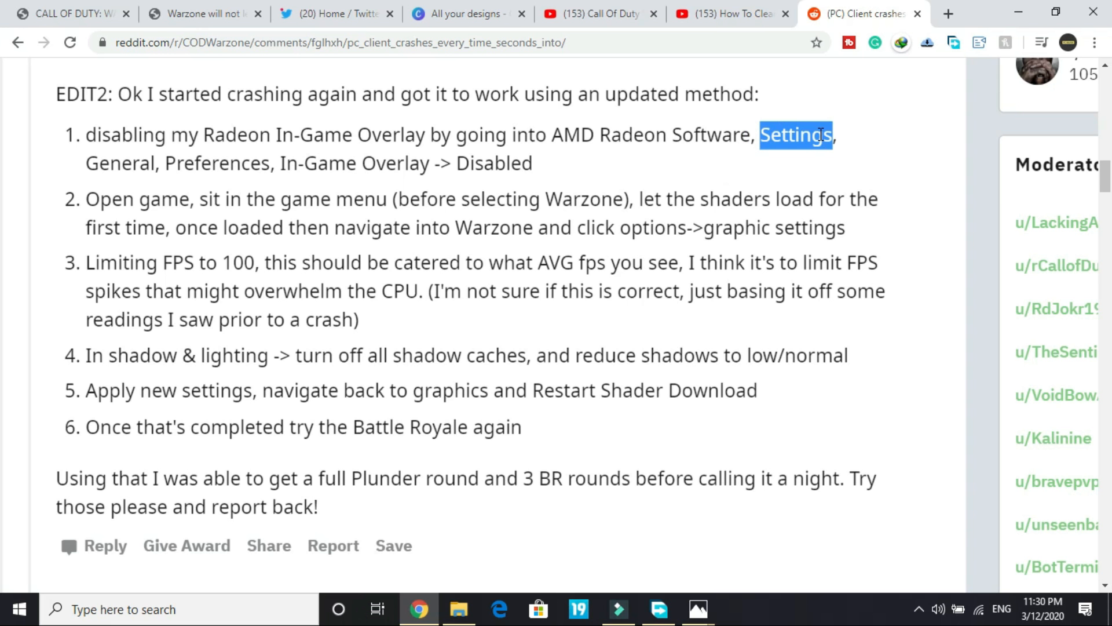
pyautogui.click(82, 166)
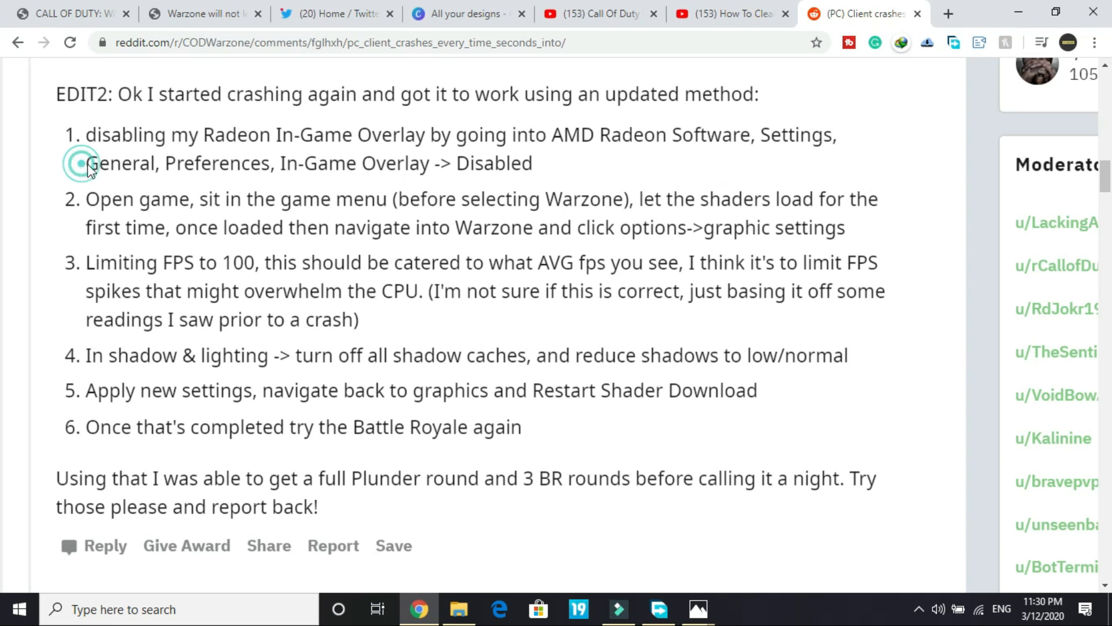
pyautogui.moveTo(88, 167)
pyautogui.mouseDown()
pyautogui.moveTo(201, 165)
pyautogui.moveTo(157, 167)
pyautogui.mouseUp()
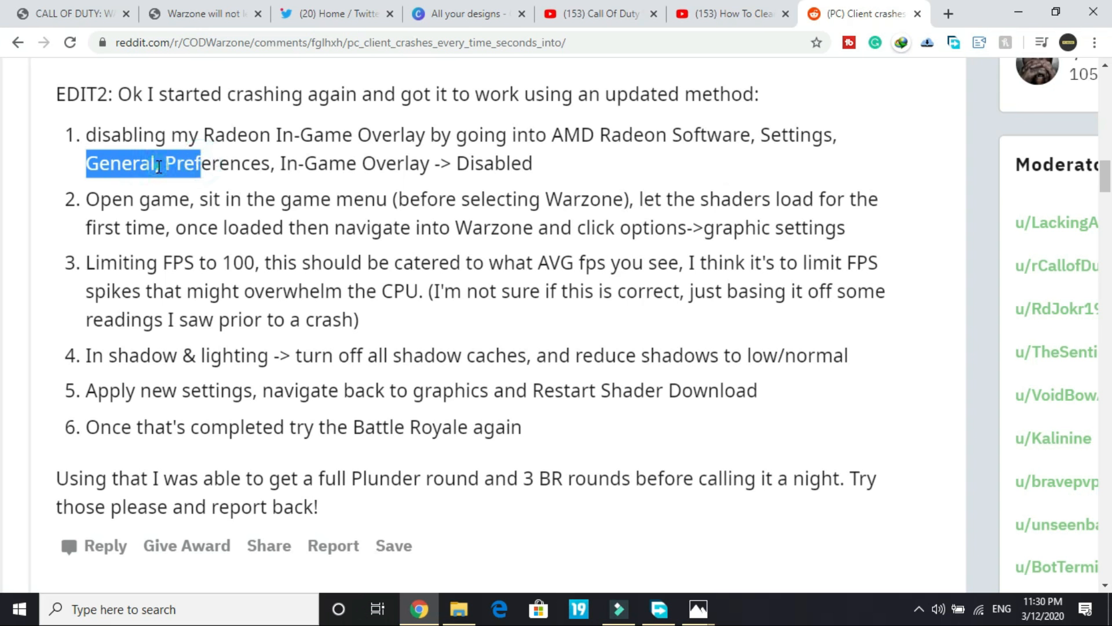
pyautogui.click(158, 166)
pyautogui.moveTo(277, 165); pyautogui.dragTo(534, 165)
pyautogui.click(587, 161)
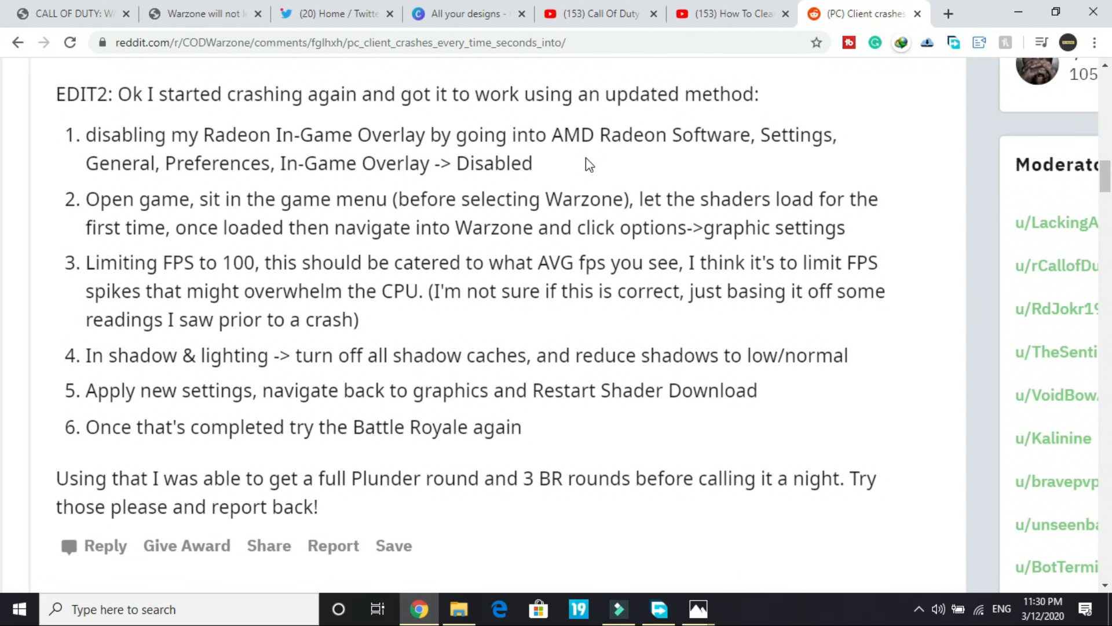
# - Highlight the whole overlay-disabling step, the word 'disabling', and the start of step 2
pyautogui.moveTo(582, 164); pyautogui.dragTo(126, 137)
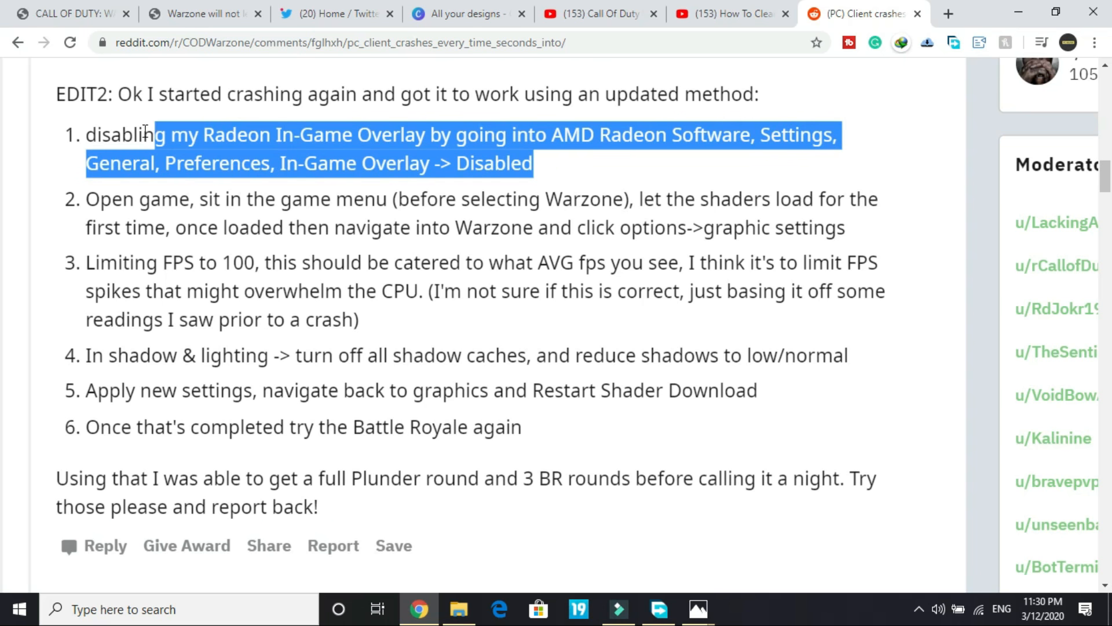
pyautogui.doubleClick(125, 137)
pyautogui.click(107, 215)
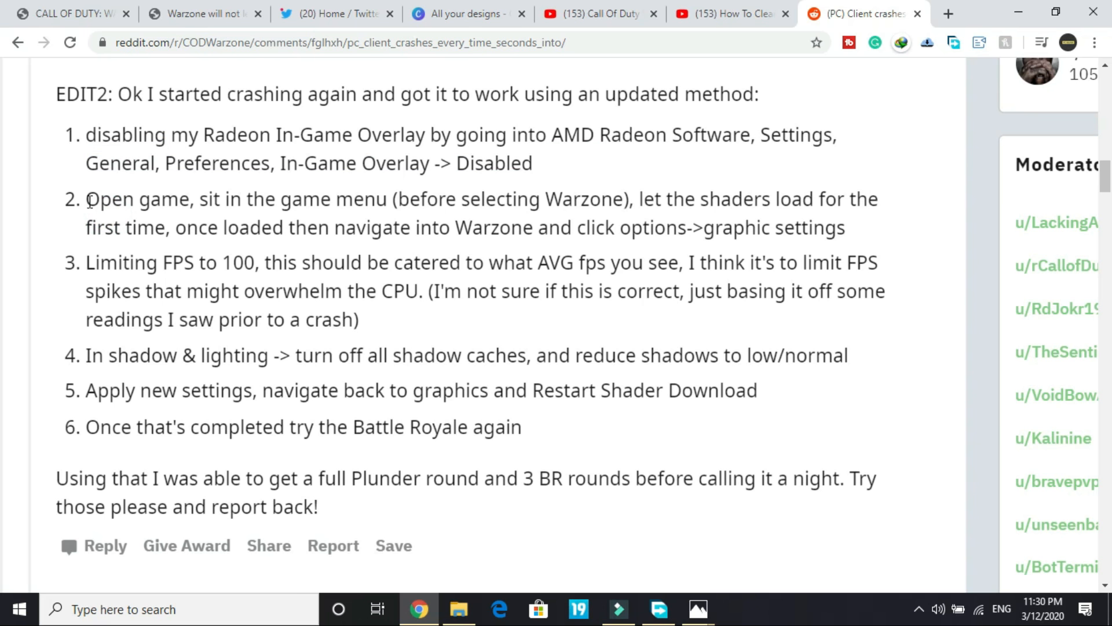
pyautogui.moveTo(88, 199); pyautogui.dragTo(508, 224)
pyautogui.click(546, 202)
# - Emphasize step 2: wait in the menu for shaders before entering Warzone graphic settings
pyautogui.moveTo(634, 200); pyautogui.dragTo(903, 174)
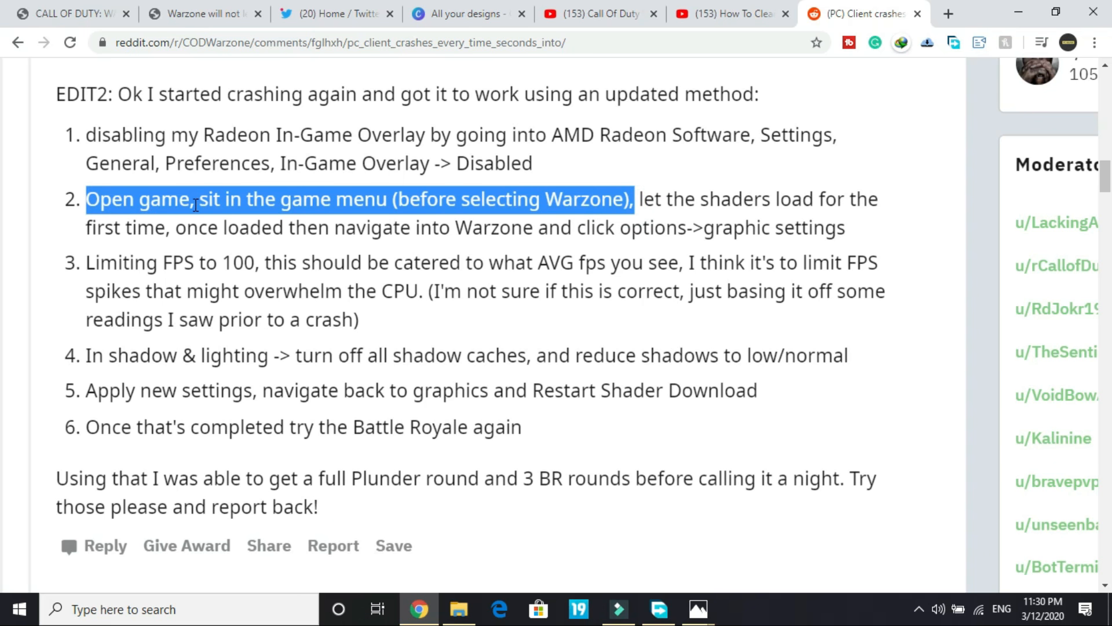
pyautogui.moveTo(175, 228); pyautogui.dragTo(611, 231)
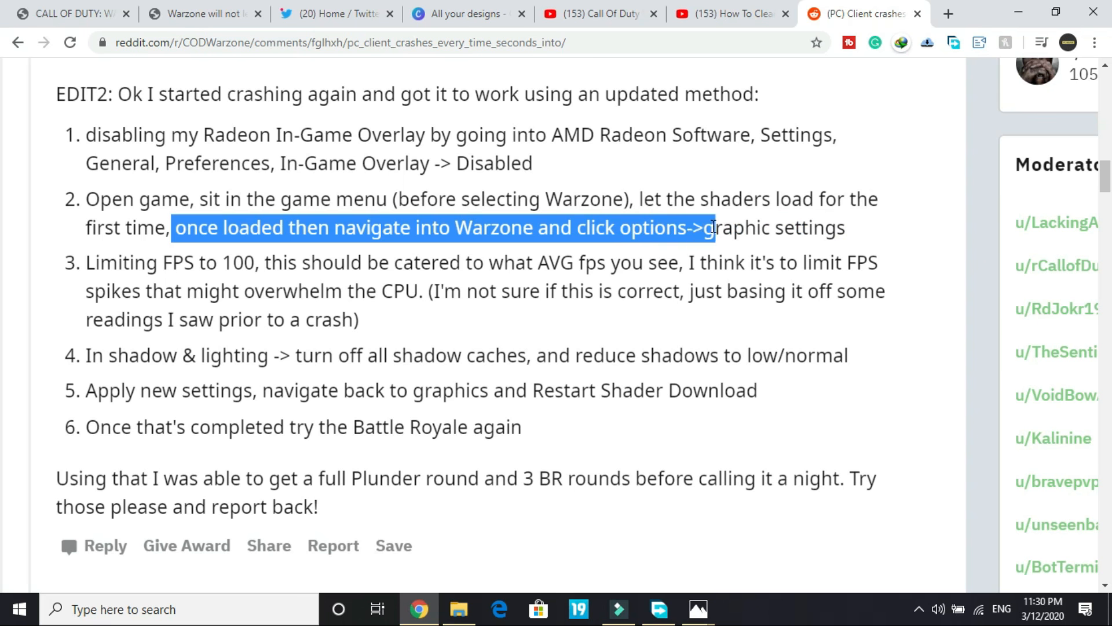
pyautogui.moveTo(611, 231); pyautogui.dragTo(785, 218)
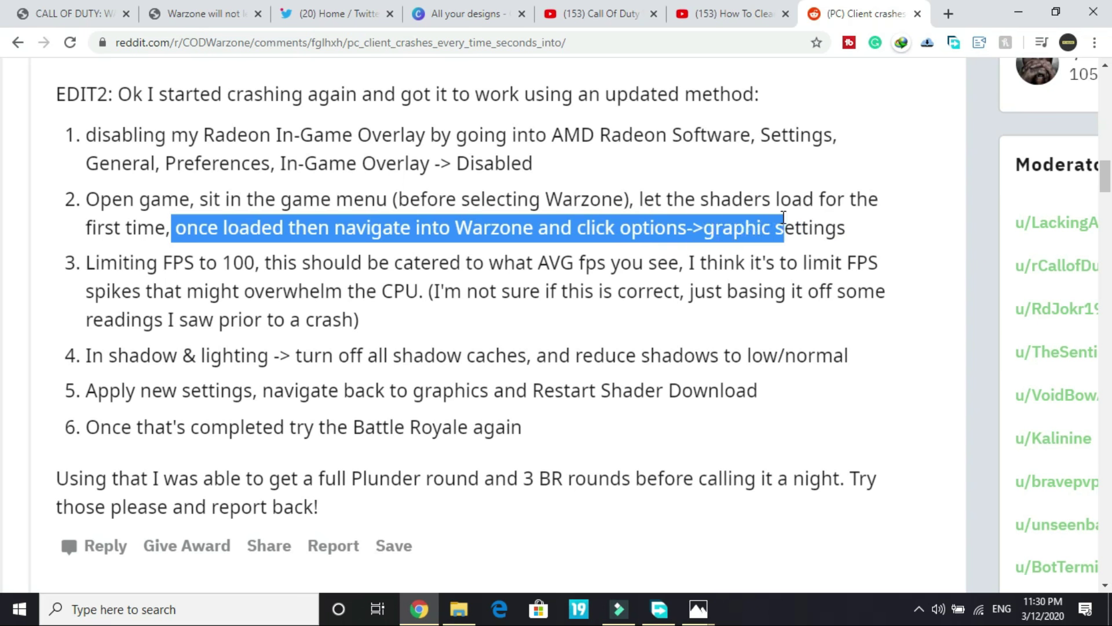
pyautogui.click(623, 265)
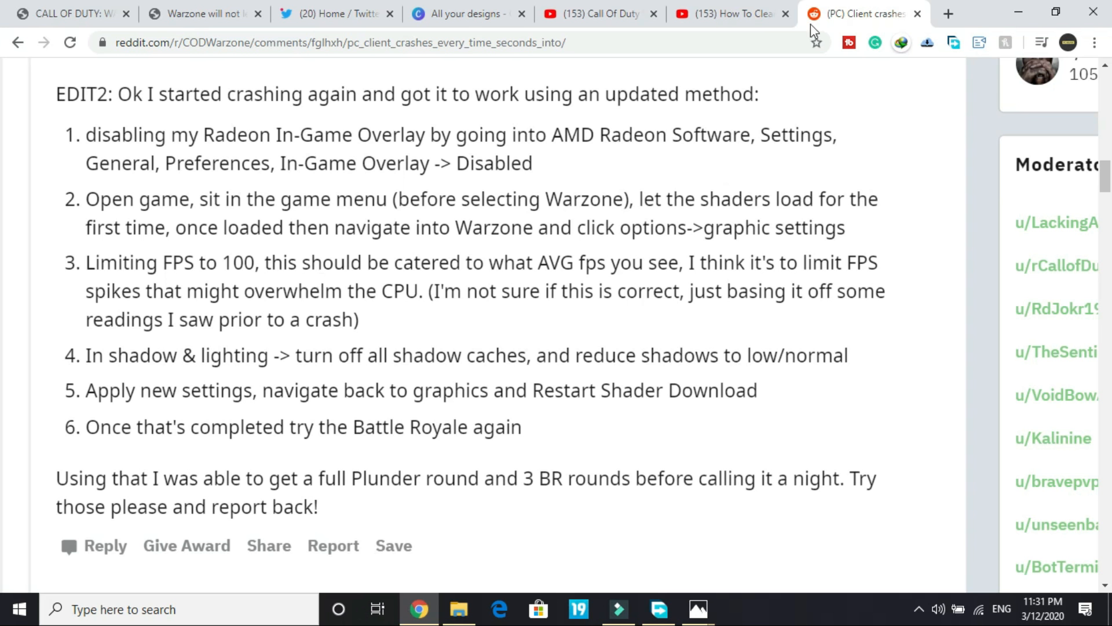
pyautogui.moveTo(525, 263); pyautogui.dragTo(549, 263)
pyautogui.doubleClick(551, 262)
pyautogui.click(474, 249)
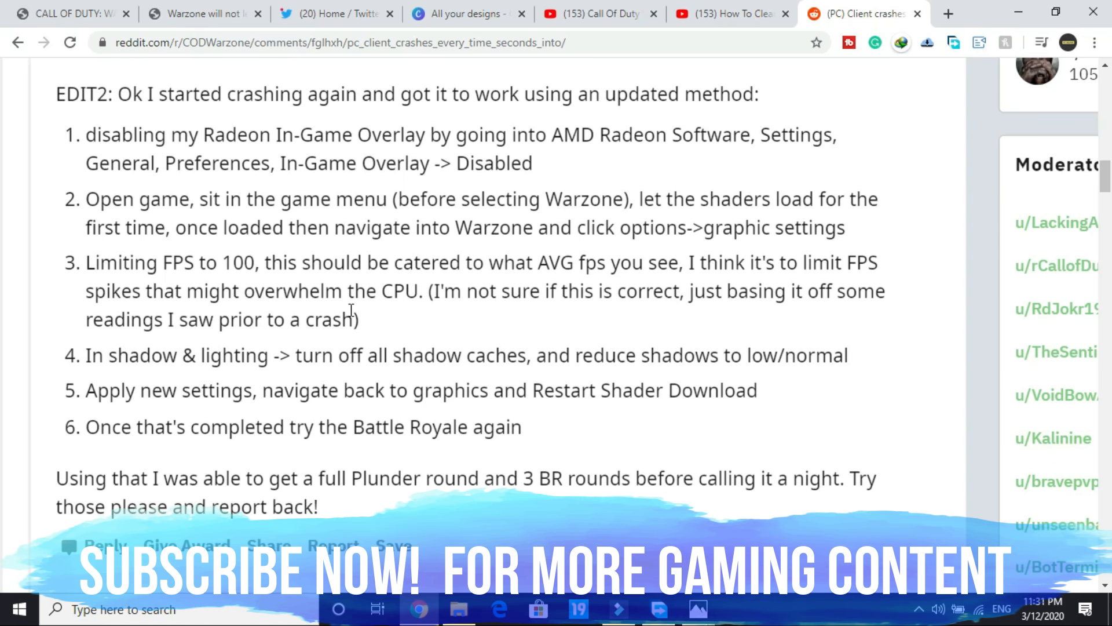
pyautogui.moveTo(323, 263); pyautogui.dragTo(145, 275)
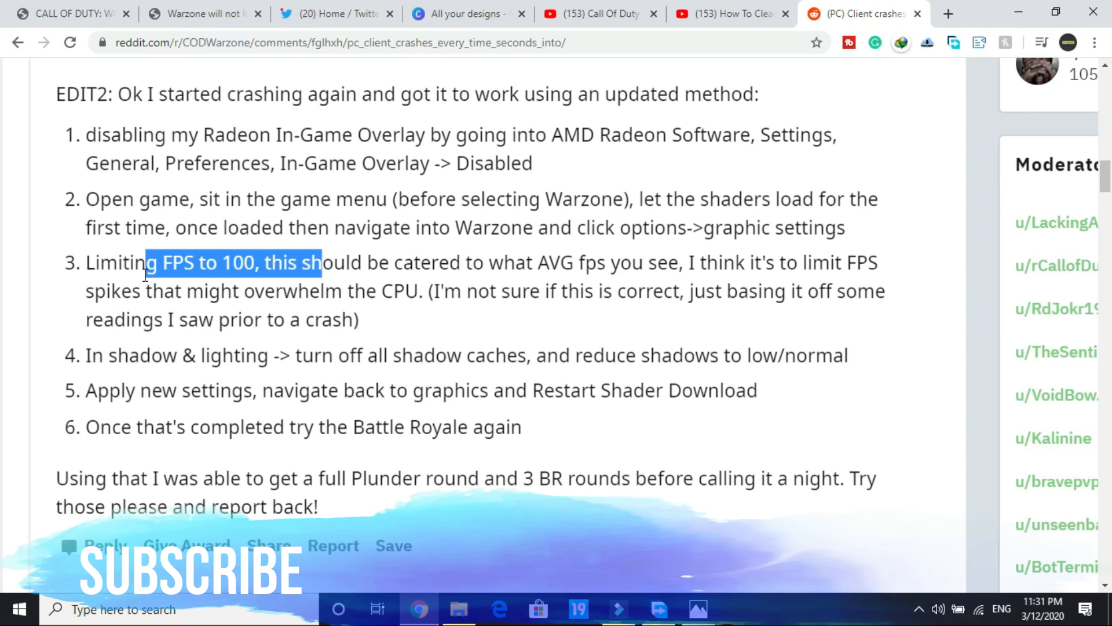
pyautogui.click(294, 298)
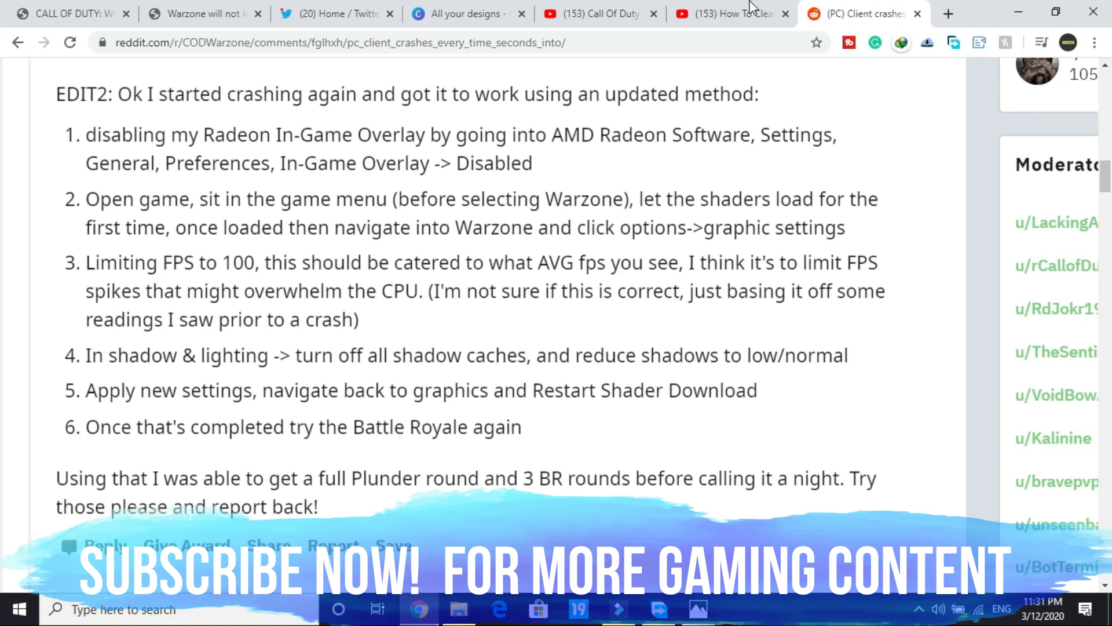
pyautogui.click(731, 12)
pyautogui.click(594, 11)
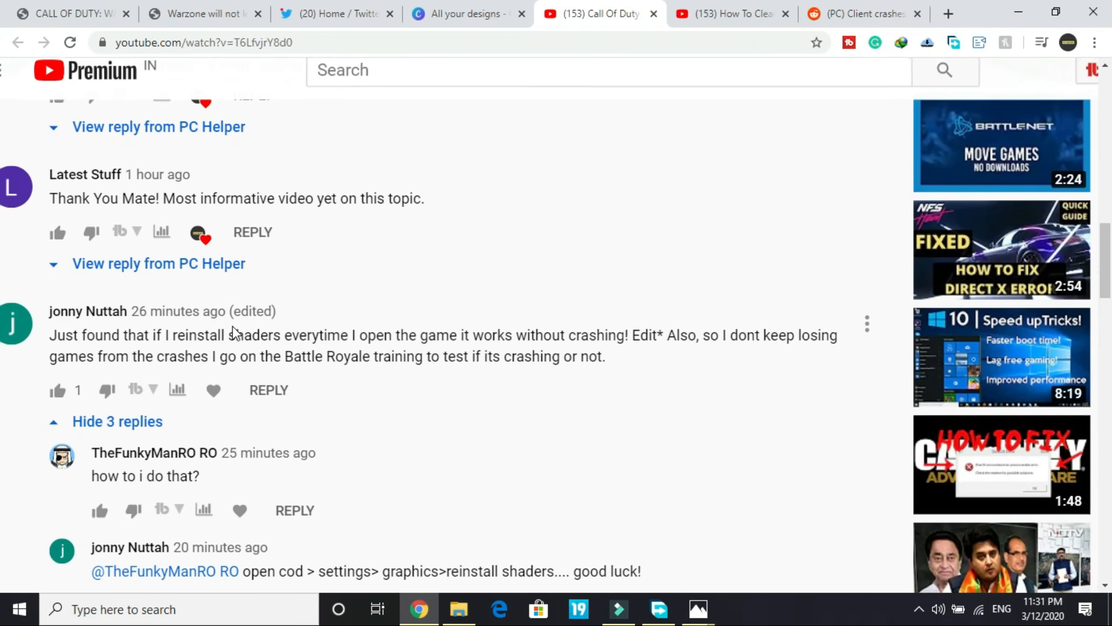
pyautogui.moveTo(68, 319)
pyautogui.mouseDown()
pyautogui.moveTo(388, 313)
pyautogui.moveTo(625, 338)
pyautogui.mouseUp()
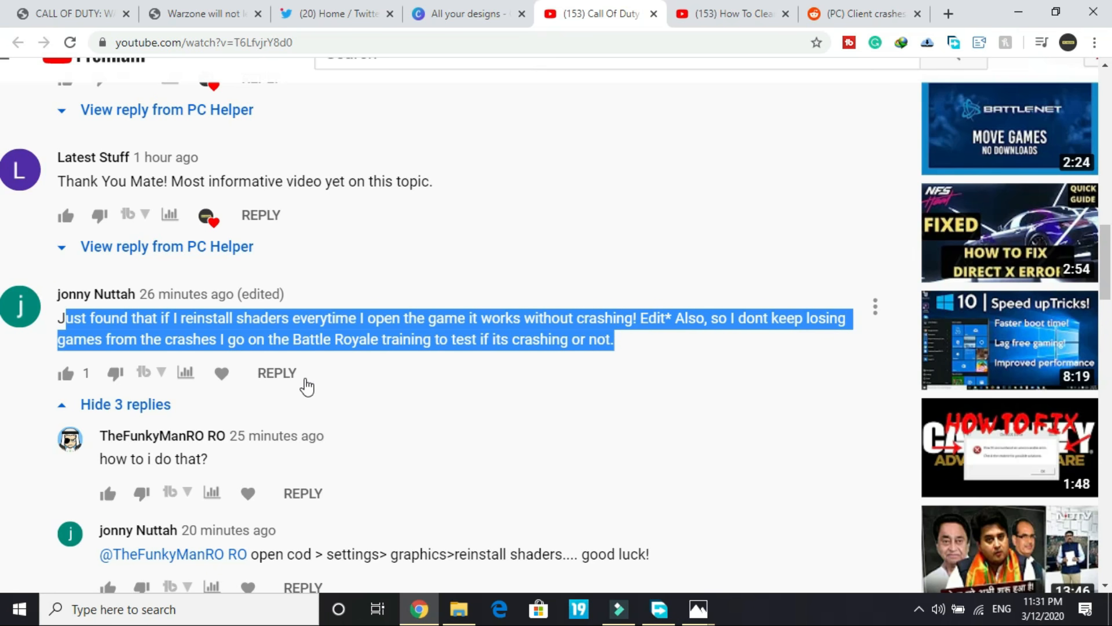
pyautogui.moveTo(413, 548)
pyautogui.click(414, 548)
pyautogui.click(293, 555)
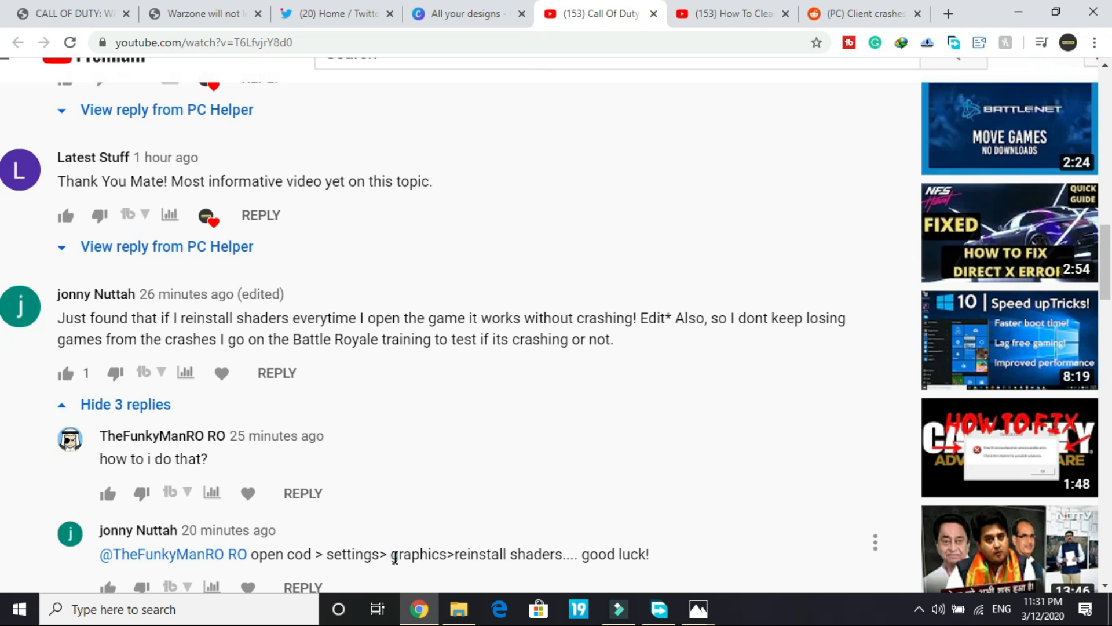
pyautogui.moveTo(393, 556); pyautogui.dragTo(608, 574)
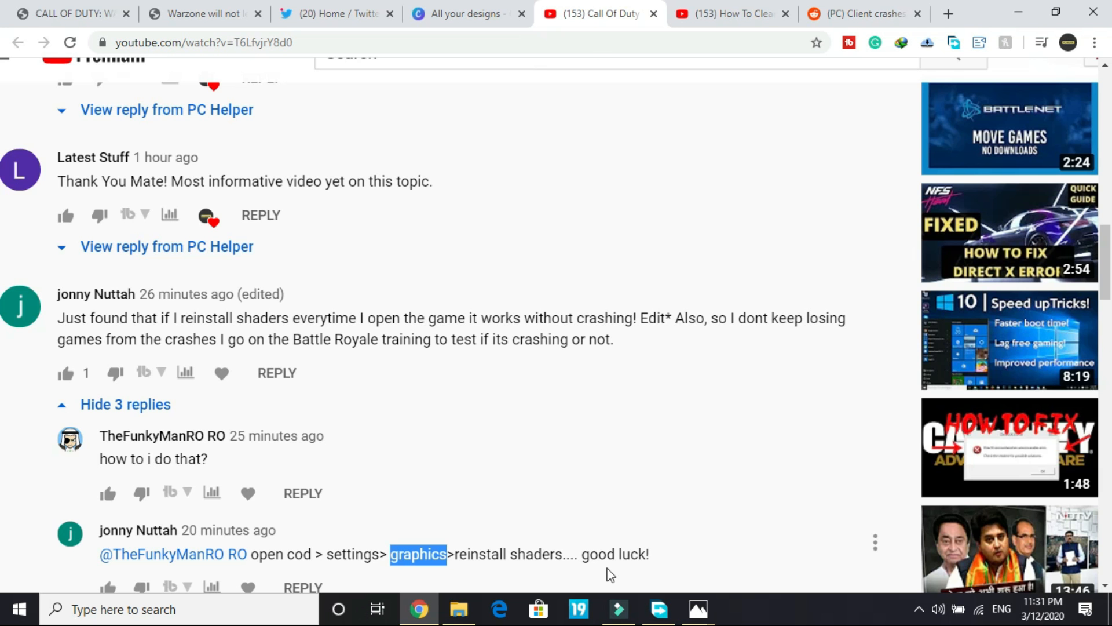
pyautogui.click(739, 13)
pyautogui.click(870, 12)
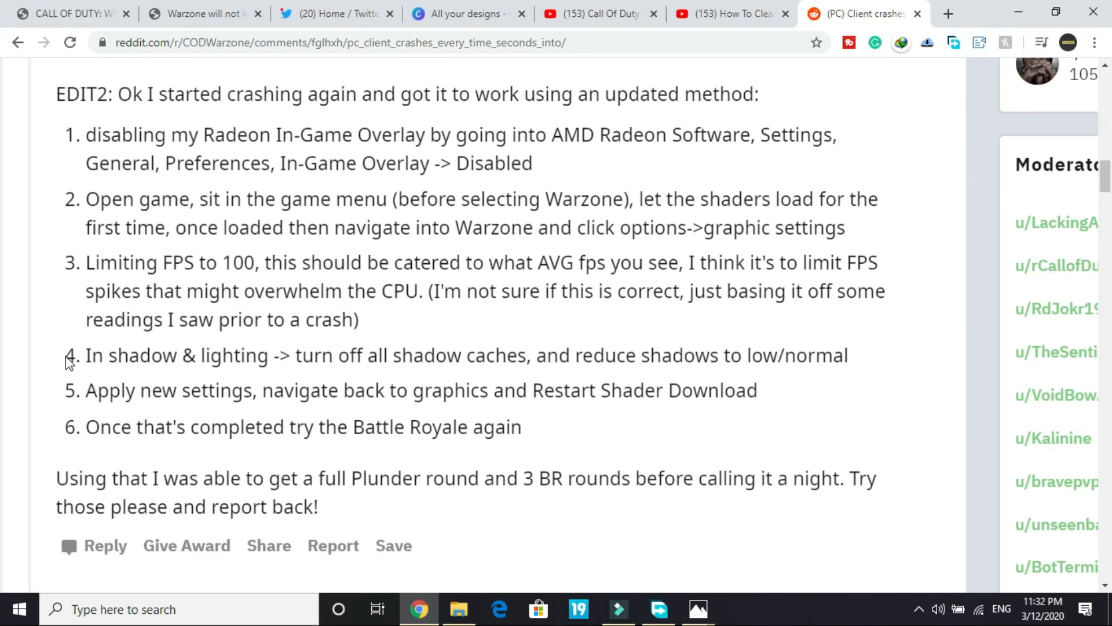
# - Highlight workaround steps 4–6, then re-emphasize steps 5 and 6 about Restart Shader Download
pyautogui.moveTo(68, 362); pyautogui.dragTo(532, 420)
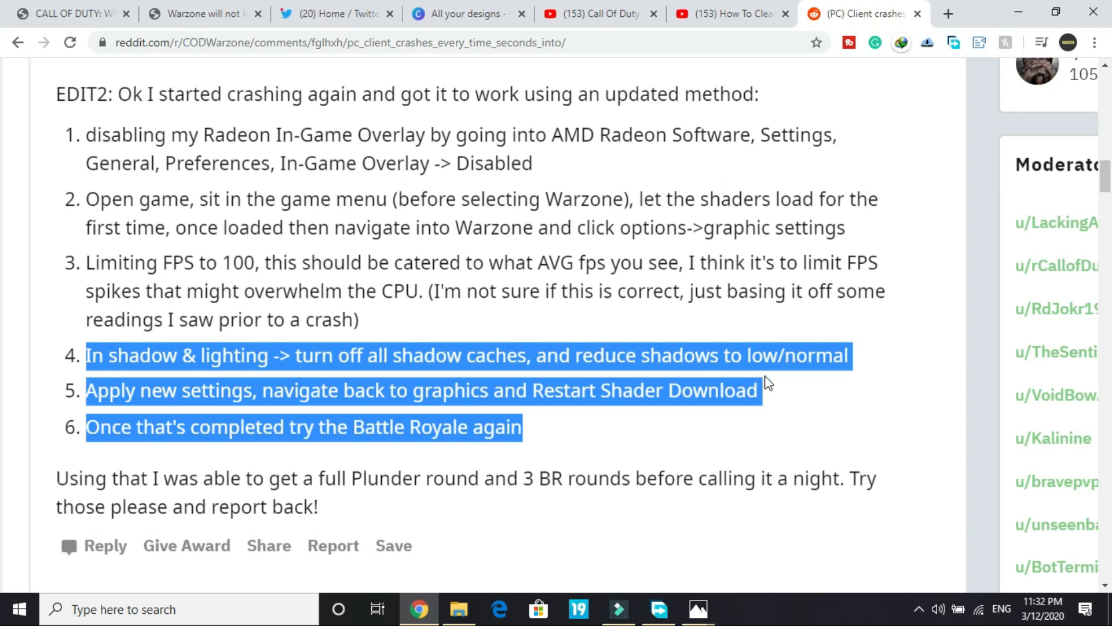
pyautogui.click(833, 371)
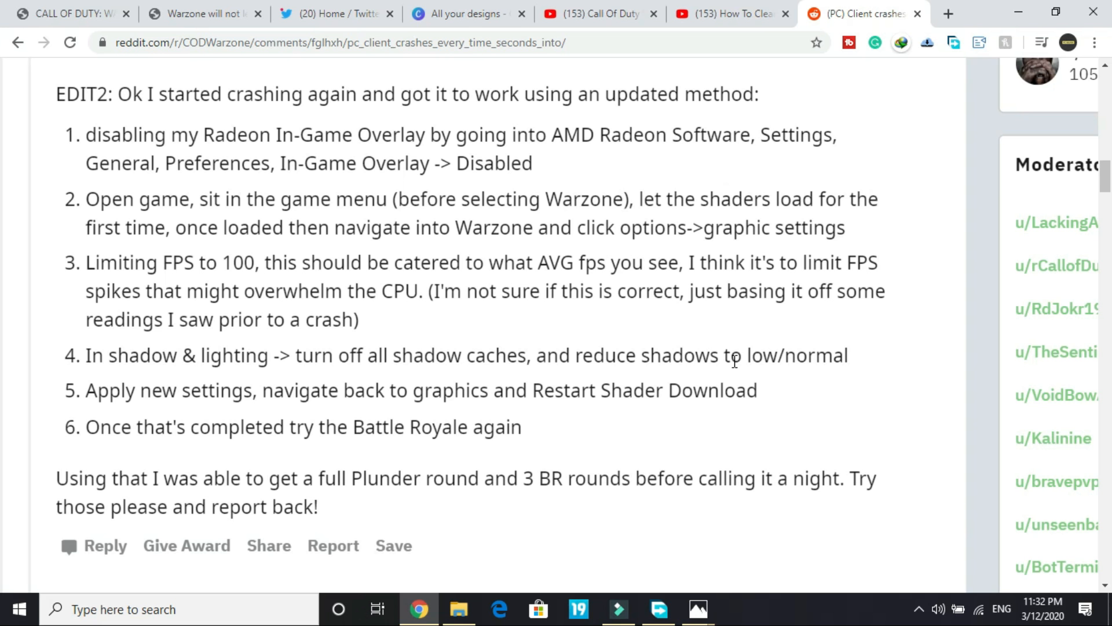
pyautogui.click(793, 348)
pyautogui.moveTo(108, 392)
pyautogui.mouseDown()
pyautogui.moveTo(575, 424)
pyautogui.moveTo(767, 392)
pyautogui.mouseUp()
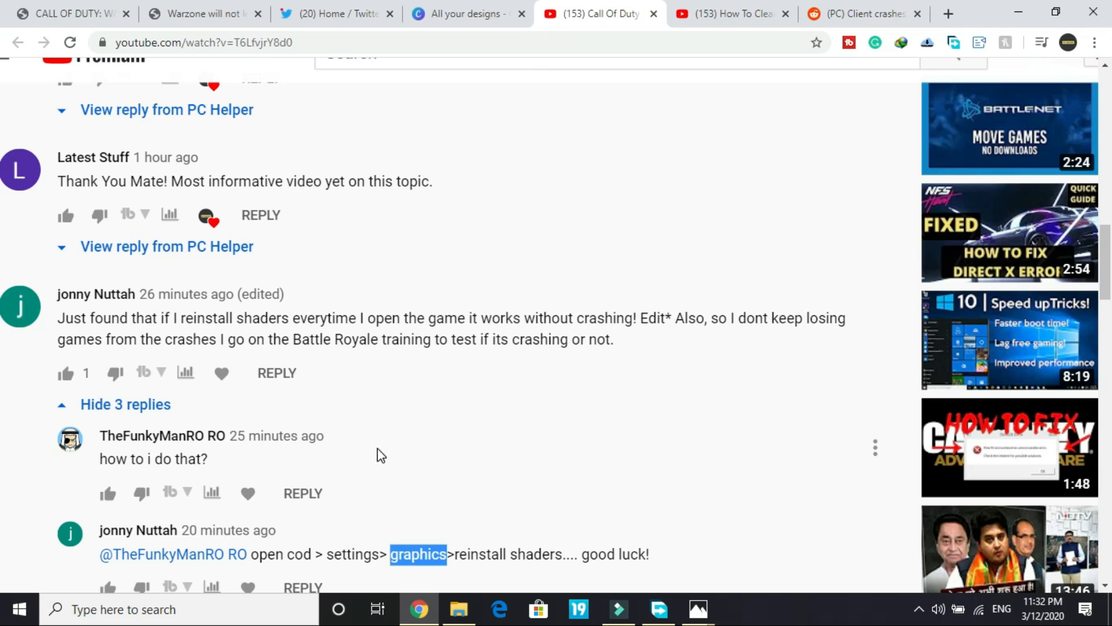
# - Mark the shader comment's start, then move through the How To Clean Boot video and Reddit thread tabs
pyautogui.doubleClick(68, 319)
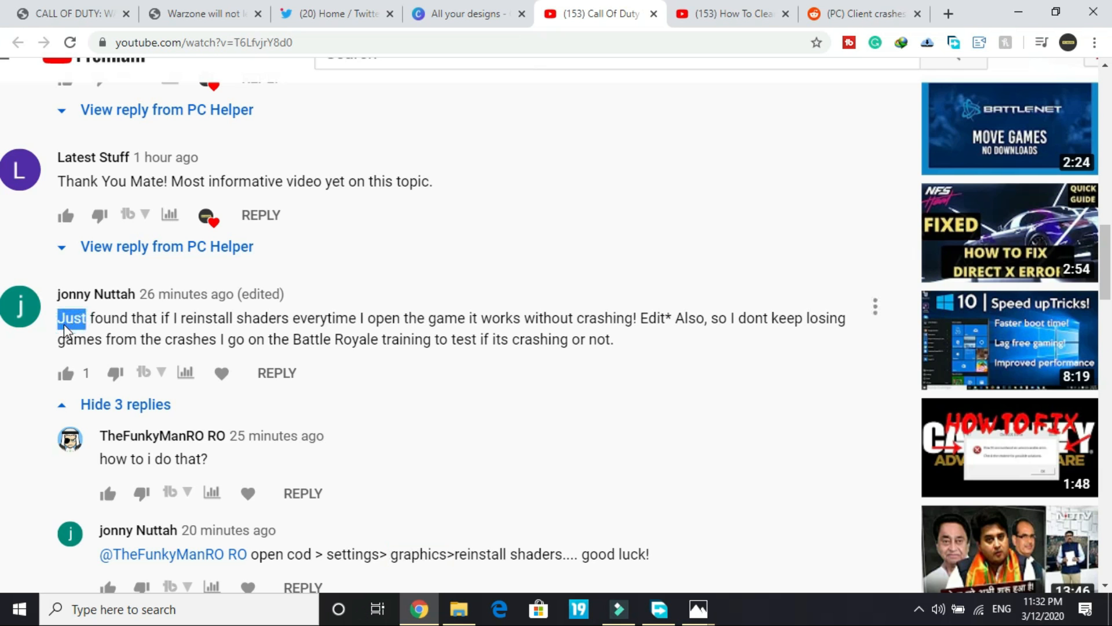
pyautogui.click(412, 354)
pyautogui.click(600, 352)
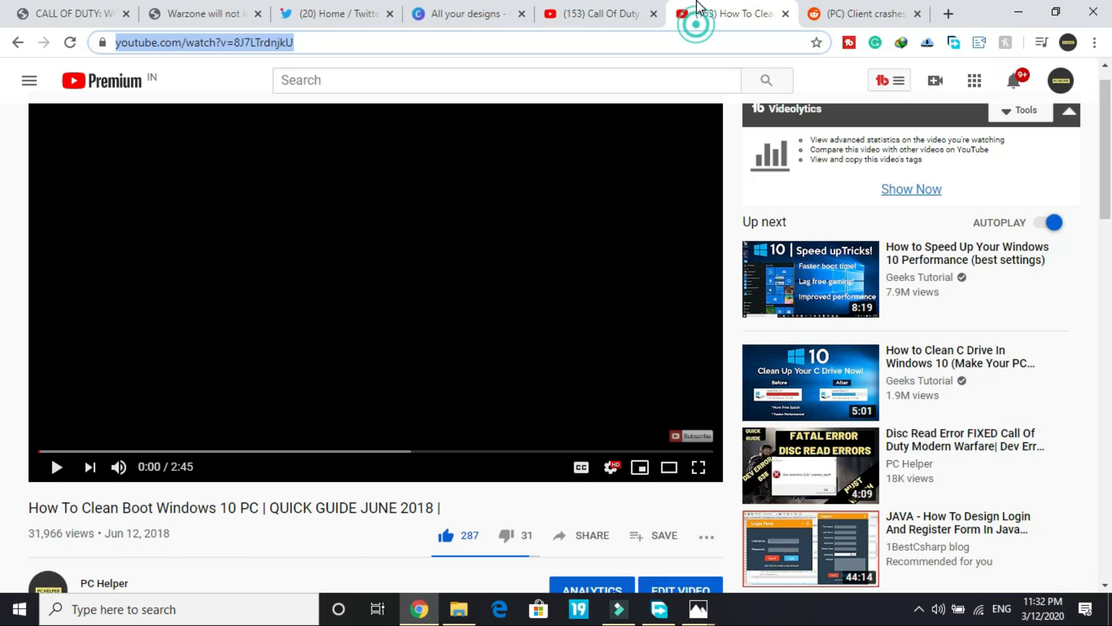
pyautogui.click(698, 9)
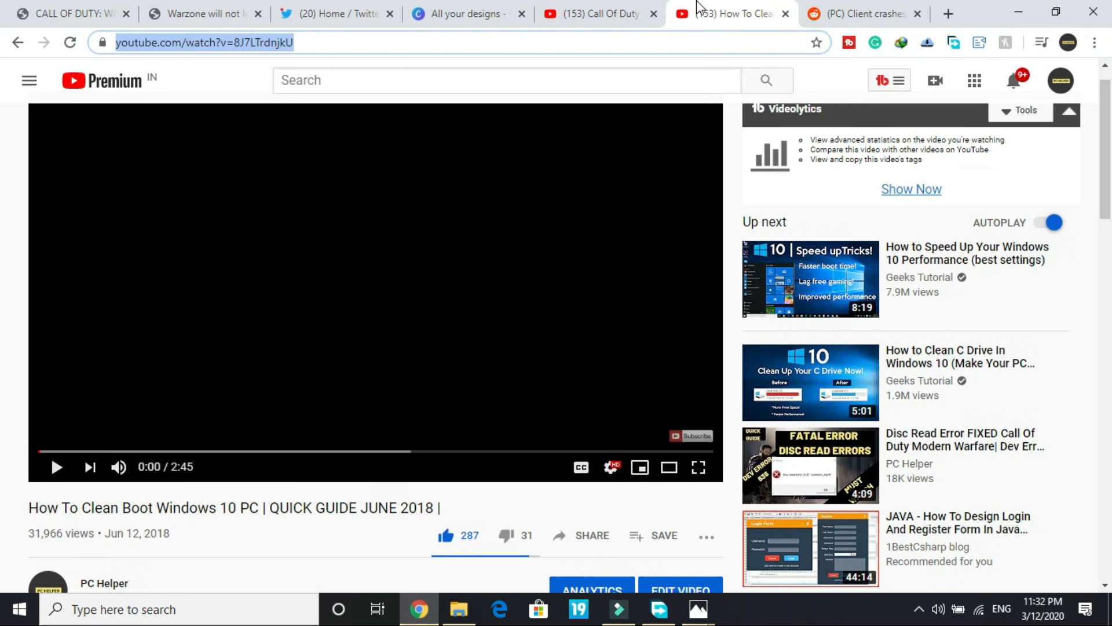
pyautogui.click(844, 10)
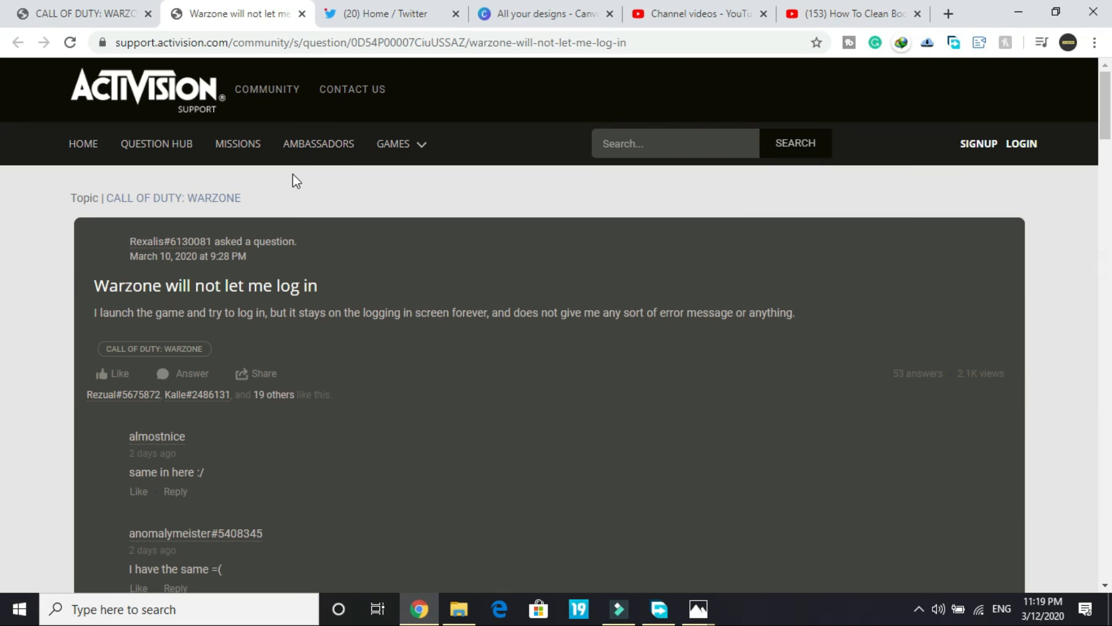
pyautogui.scroll(-10, 229, 339)
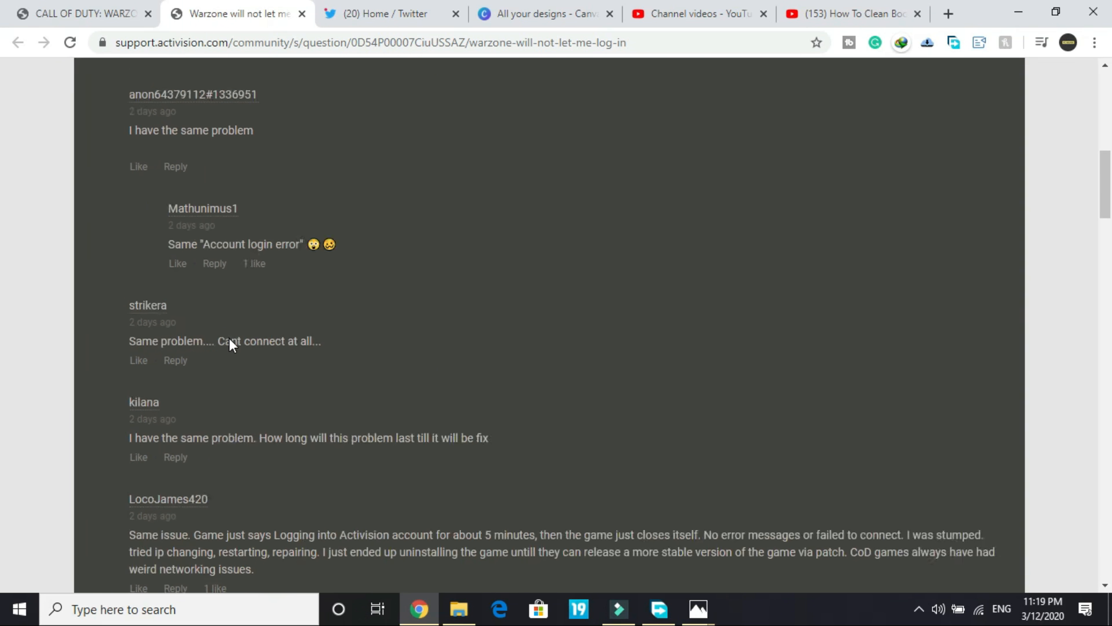
pyautogui.scroll(-10, 229, 339)
# - Switch to the CALL OF DUTY: WARZONE community topic page on Activision Support
pyautogui.click(123, 7)
pyautogui.scroll(10, 209, 380)
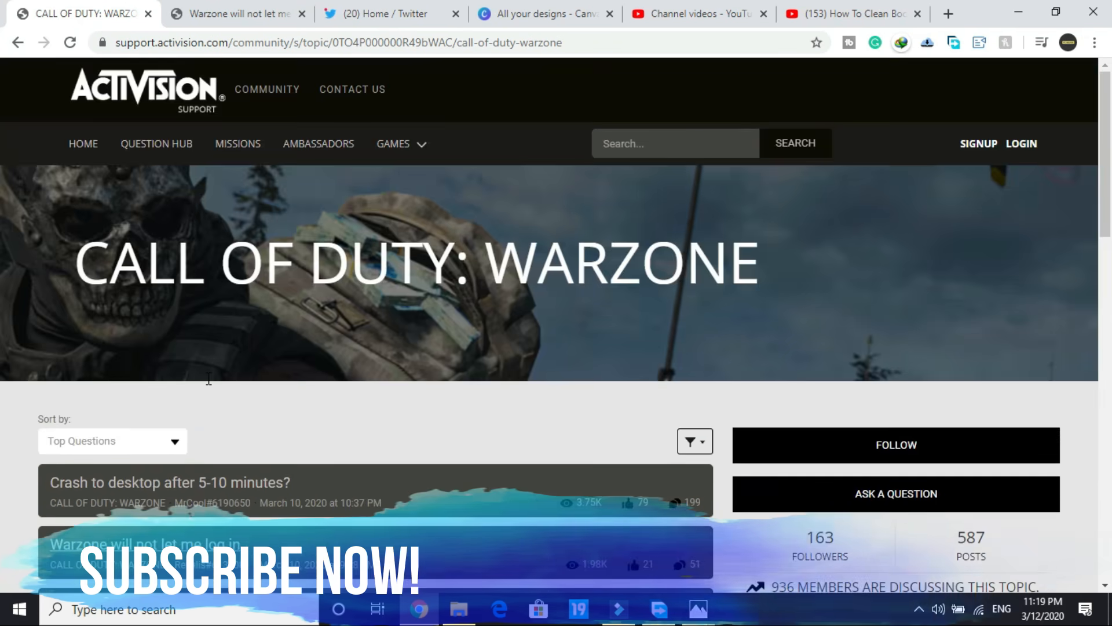